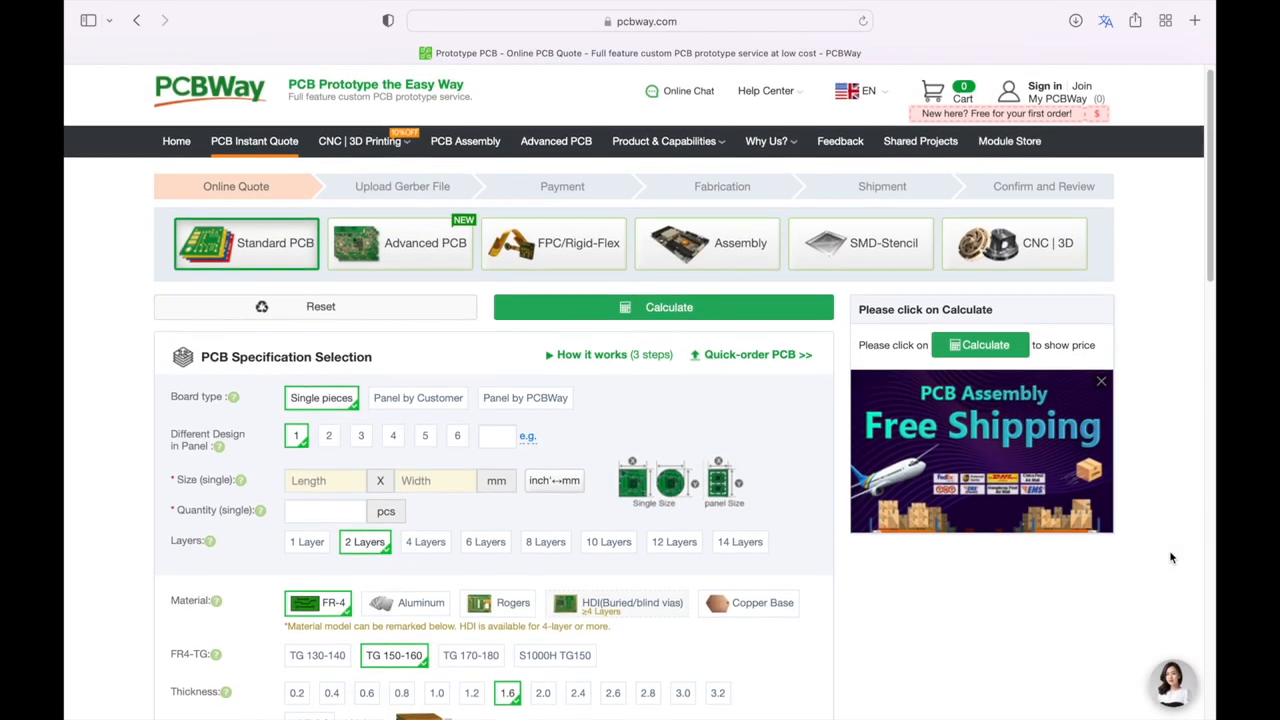
scroll(1169, 550, down, 2)
scroll(1169, 550, down, 2)
scroll(1169, 550, down, 2)
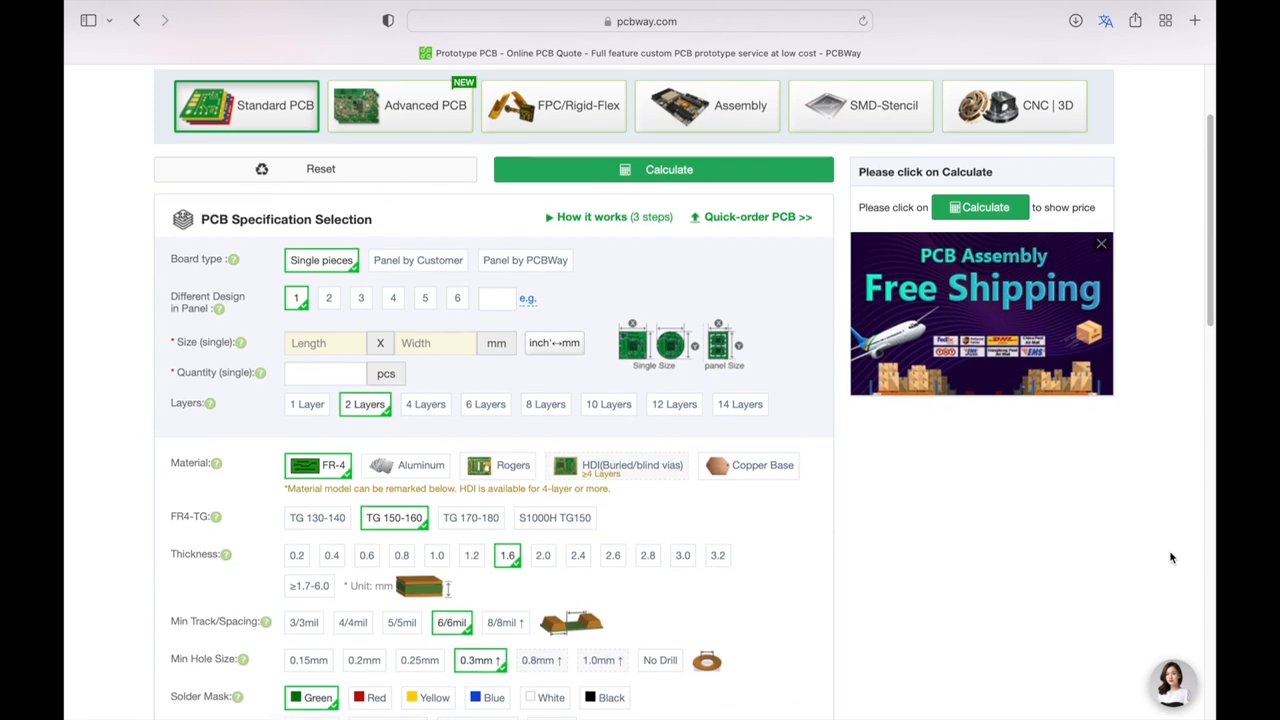
scroll(1169, 550, down, 3)
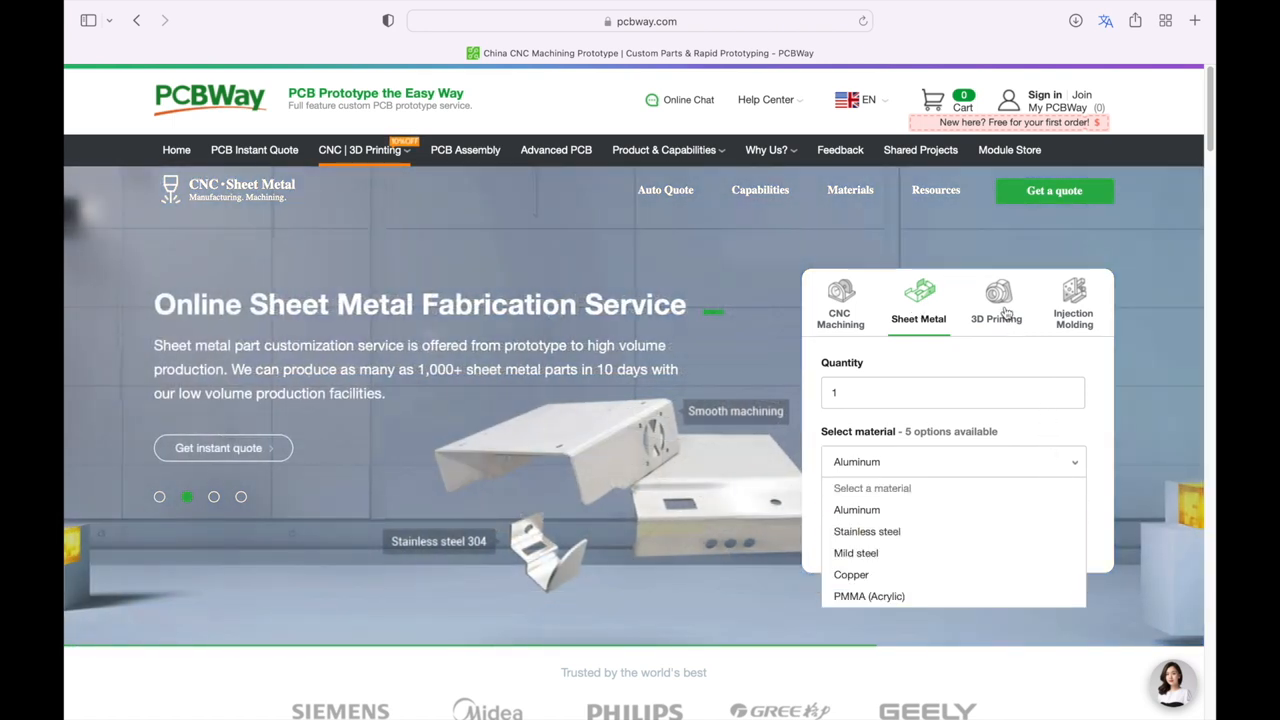
Browse the 3D Printing materials list, then view Injection Molding quote options (qty 1000, ABS)
click(1007, 312)
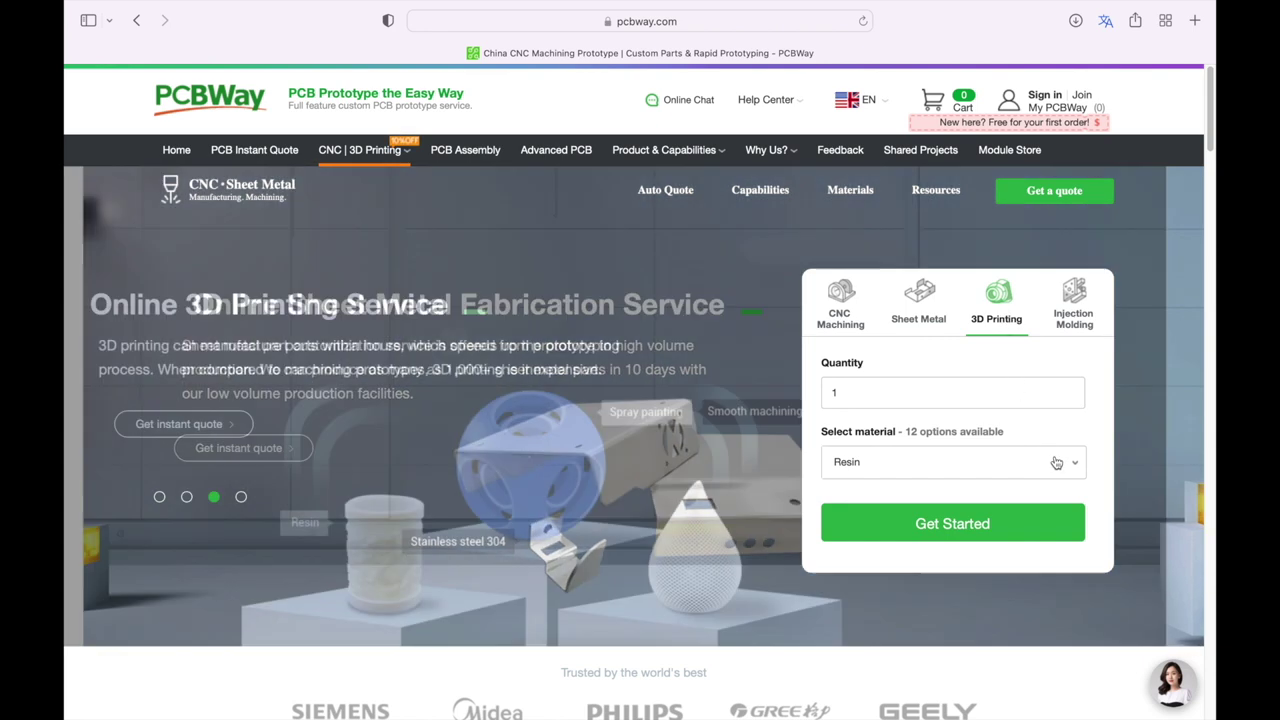
click(1057, 462)
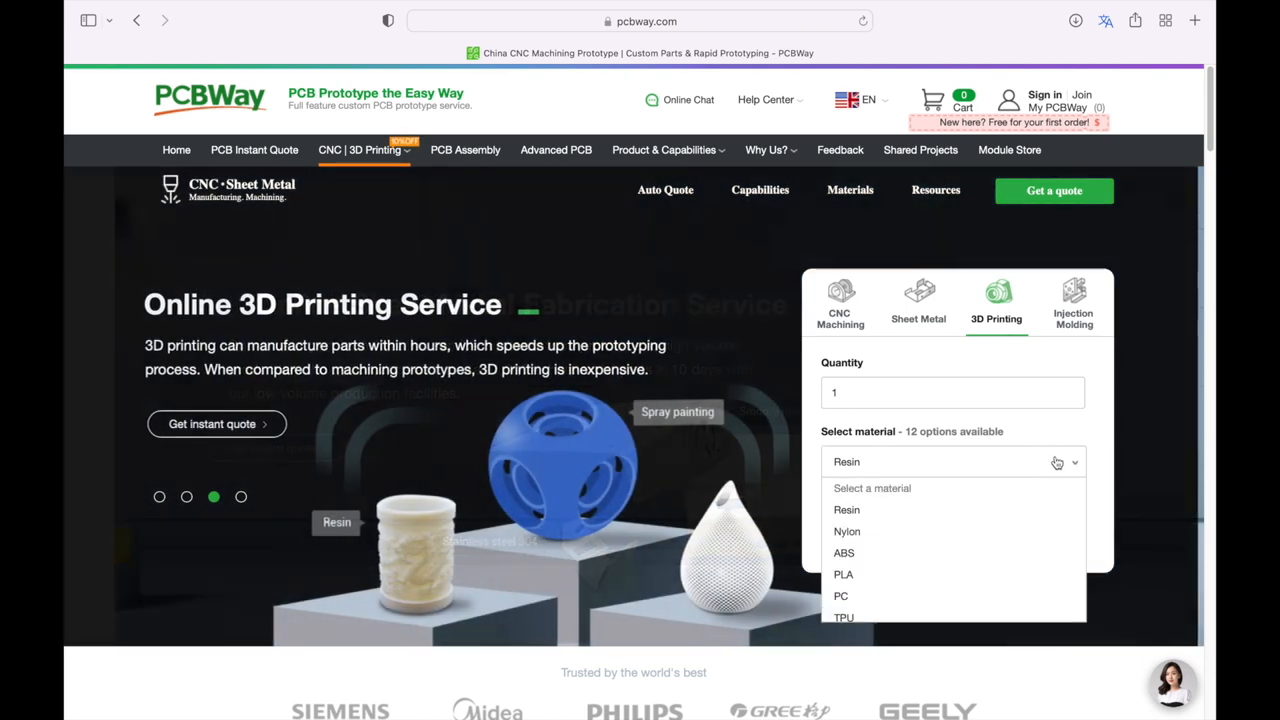
click(1075, 303)
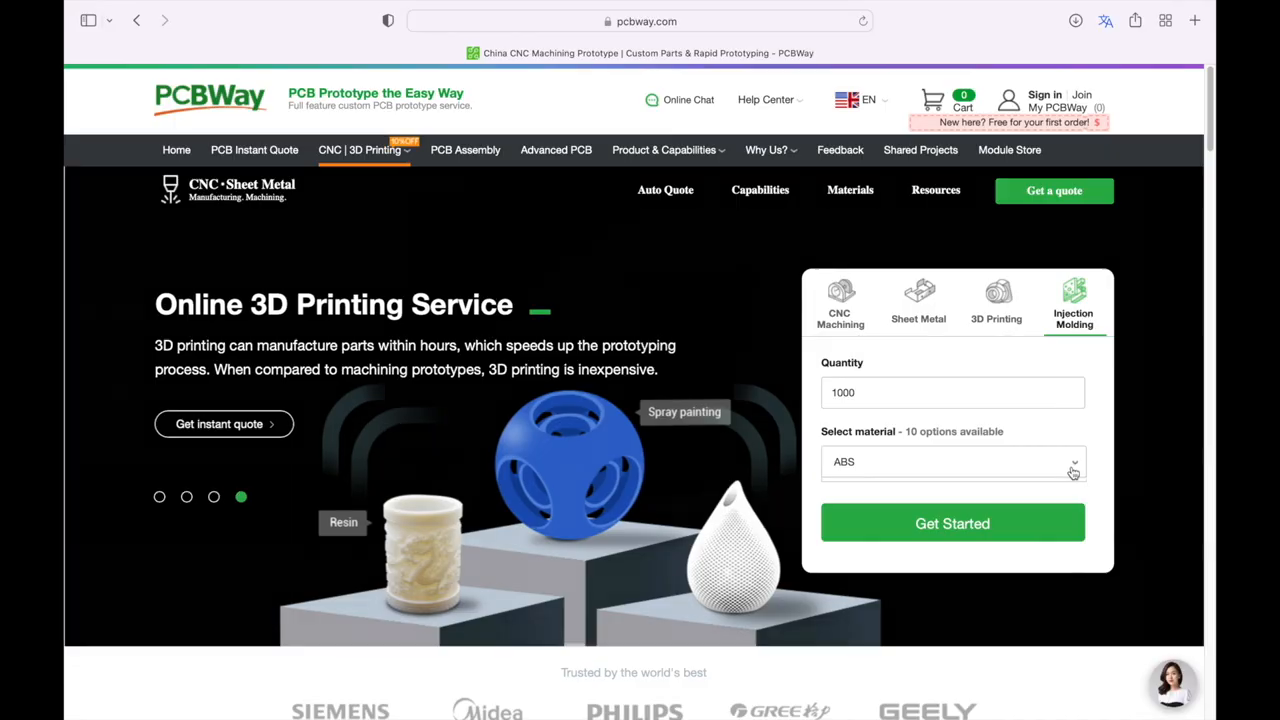
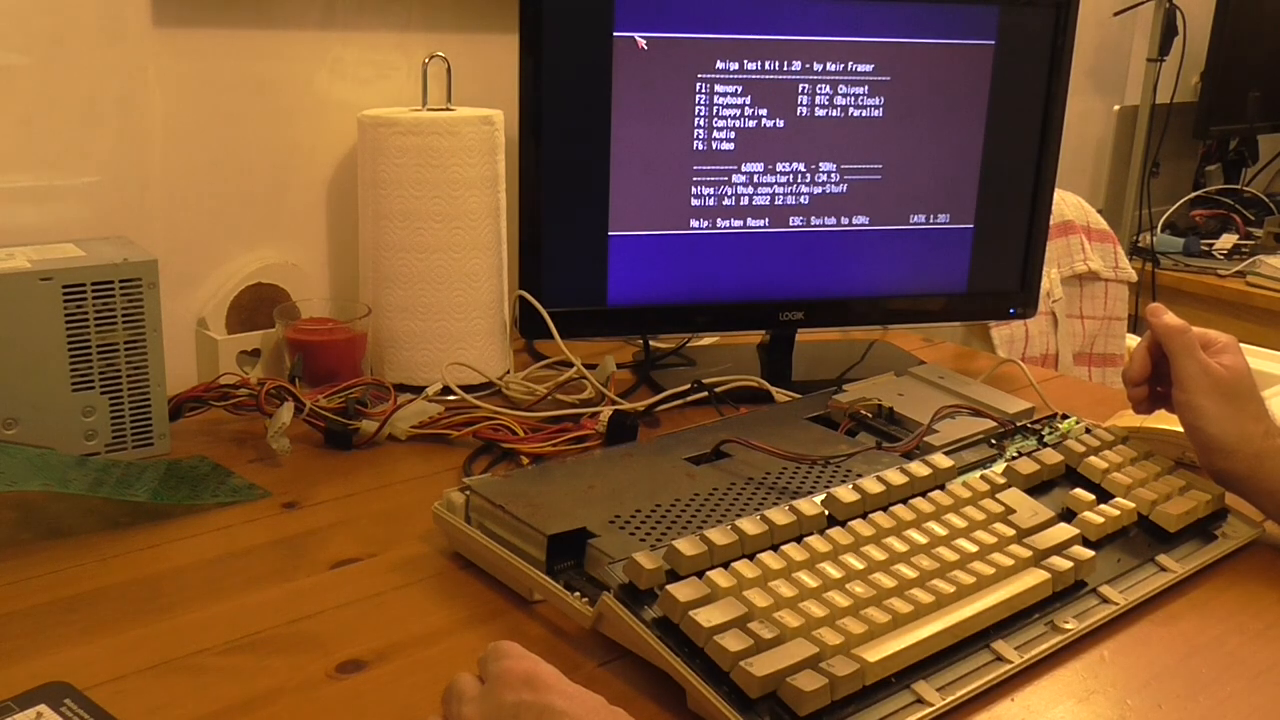
Start the keyboard test from the main menu with F2
key(F2)
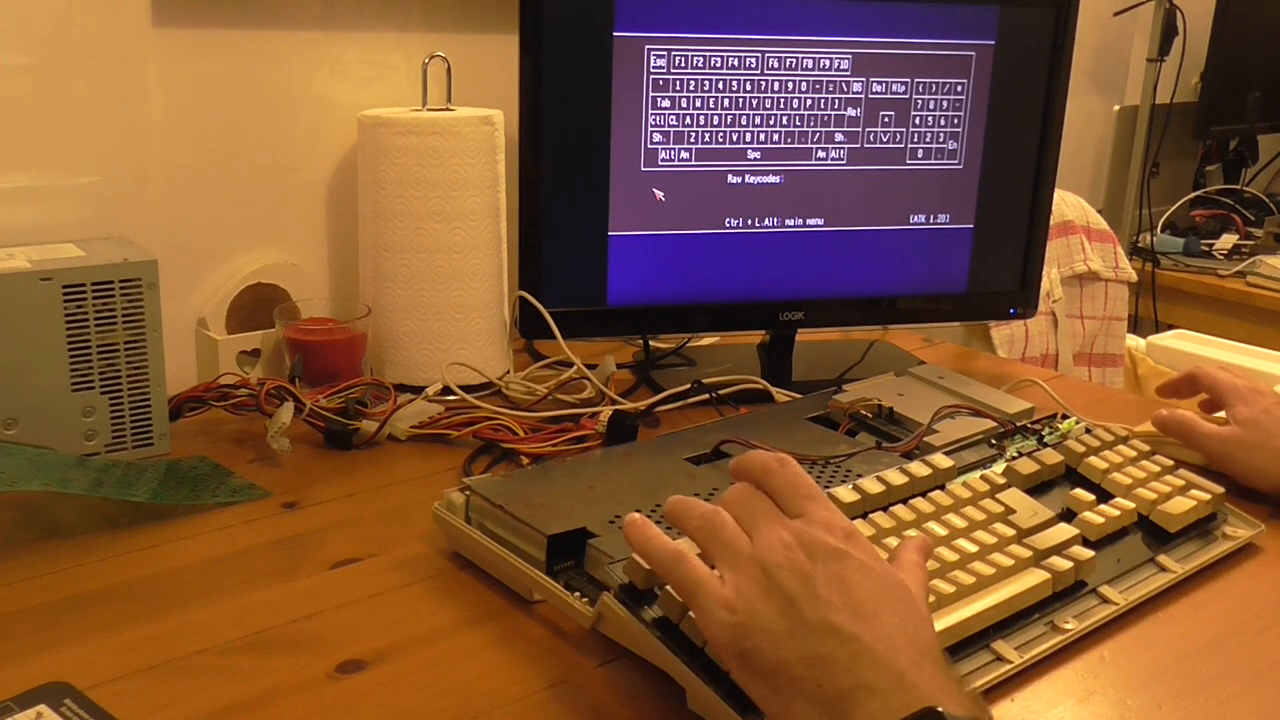
Verify Esc, F1–F10 and the grave key turn green with their raw keycodes listed
key(Escape)
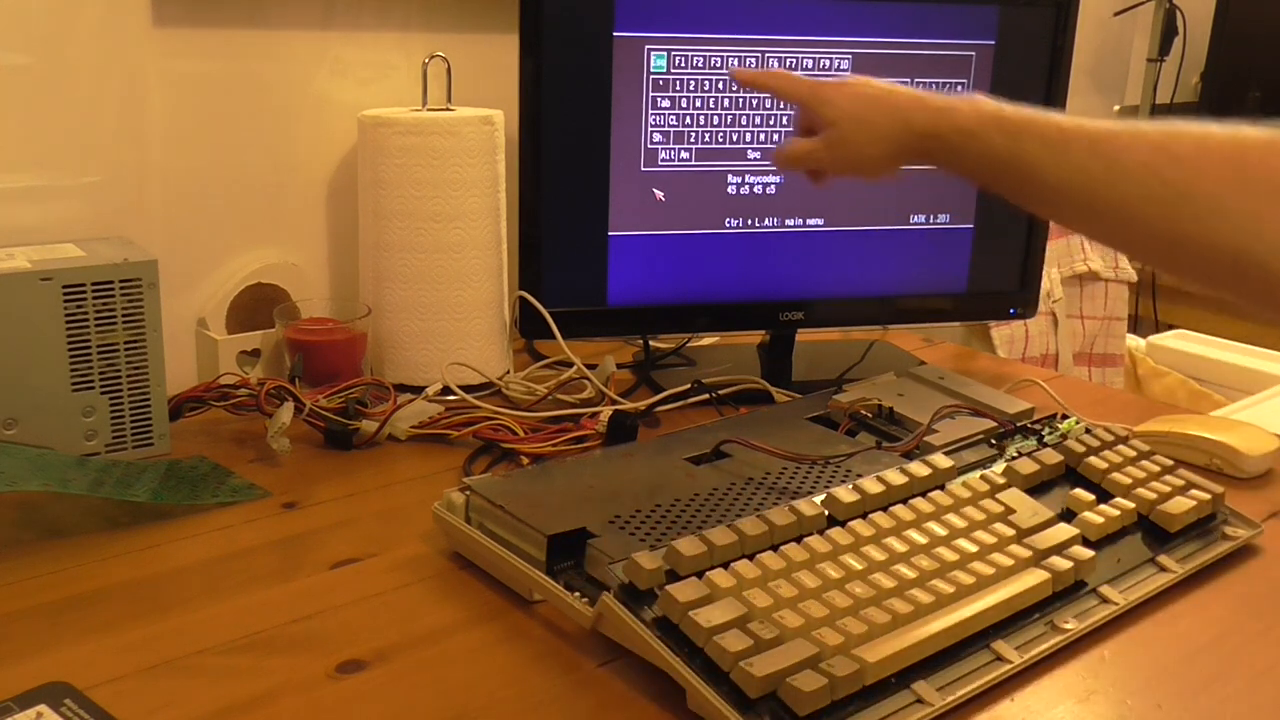
key(F1)
key(F2)
key(F3)
key(F4)
key(F5)
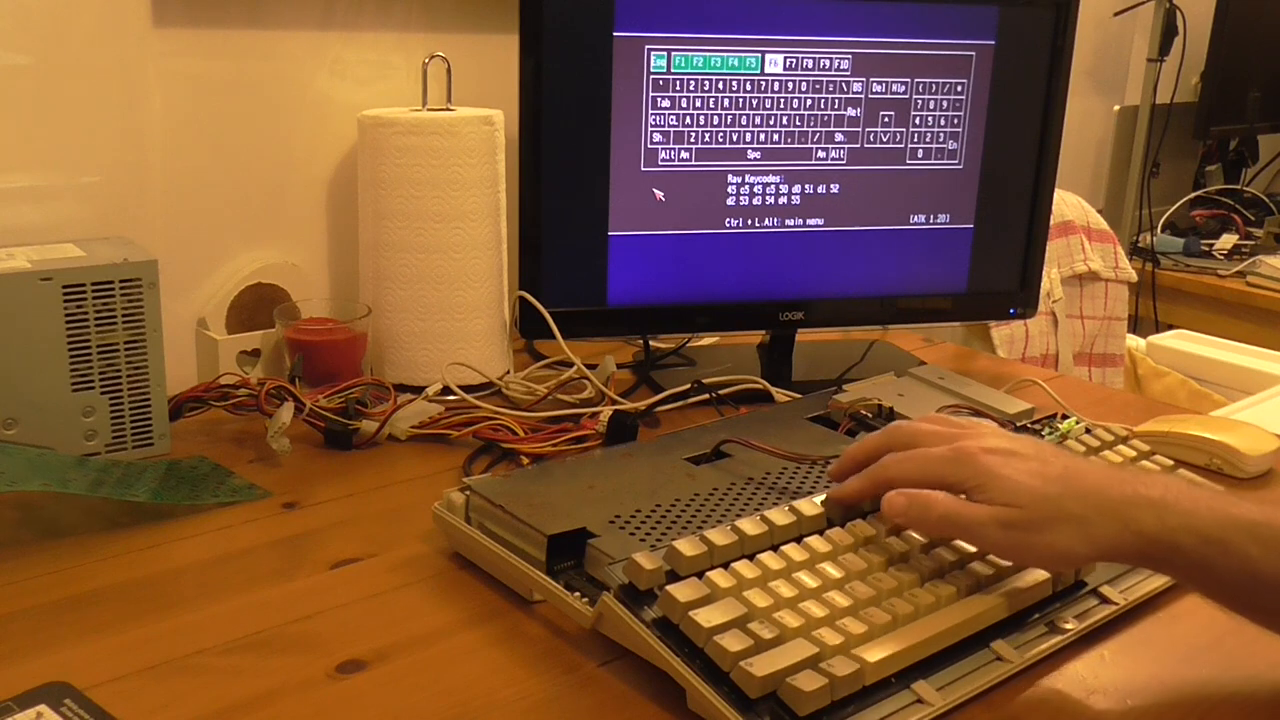
key(F6)
key(F7)
key(F8)
key(F9)
key(F10)
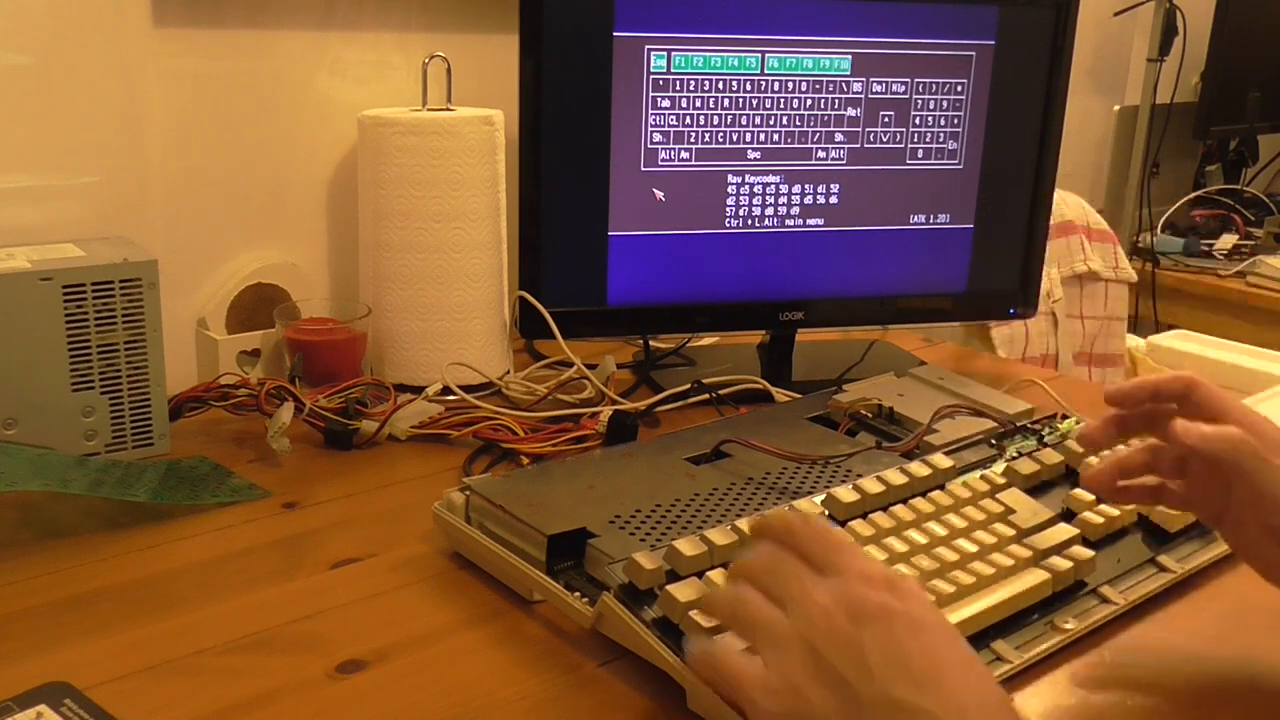
key(grave)
text(12345)
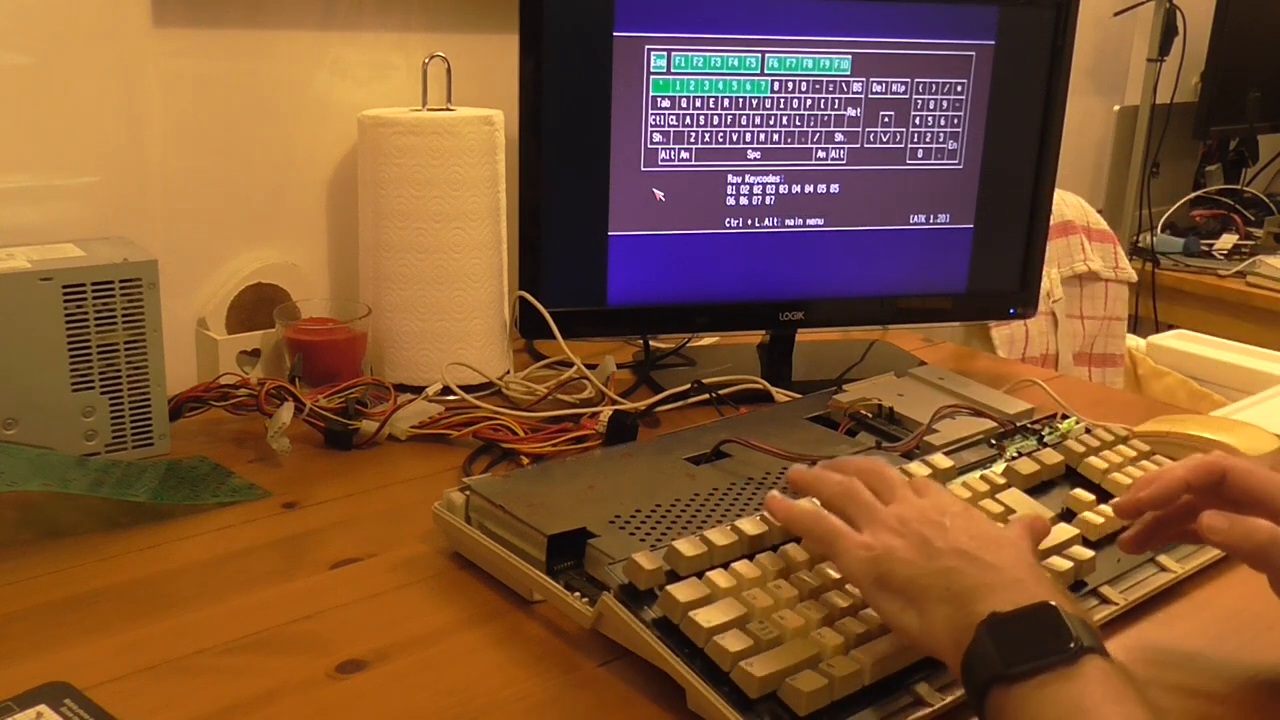
text(890qwertyuiopasdfghjklzxcvbnm)
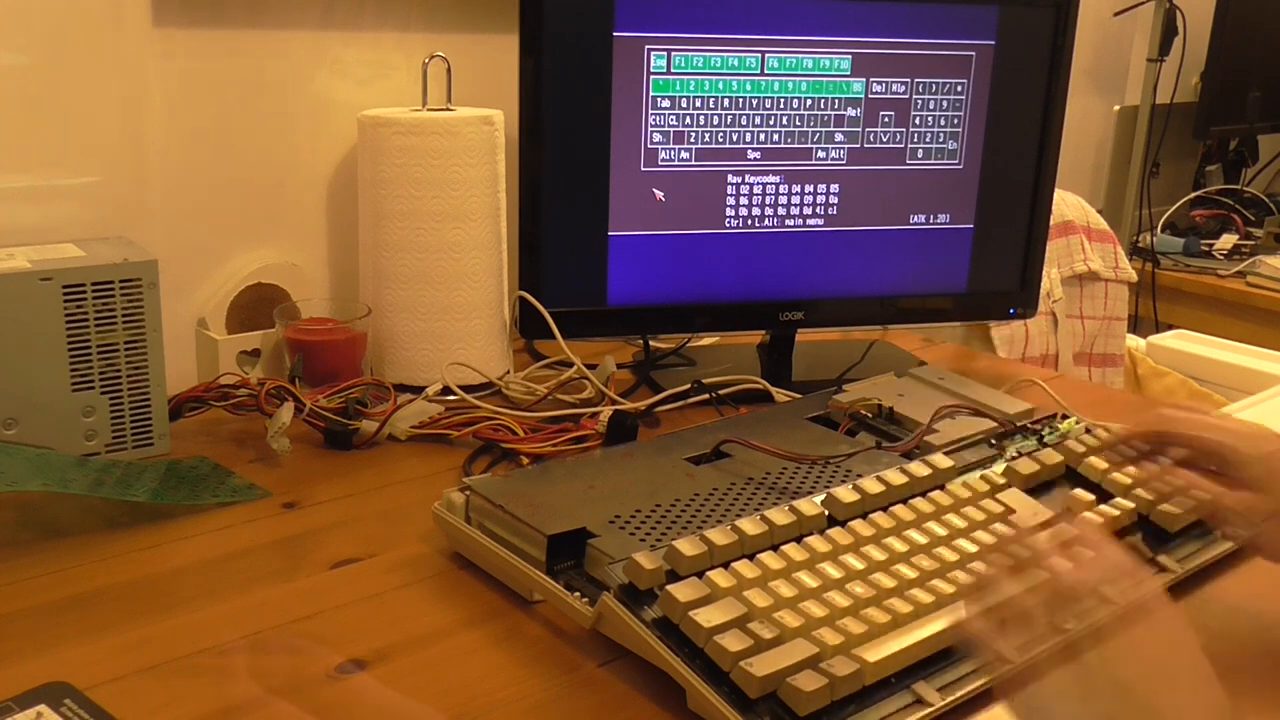
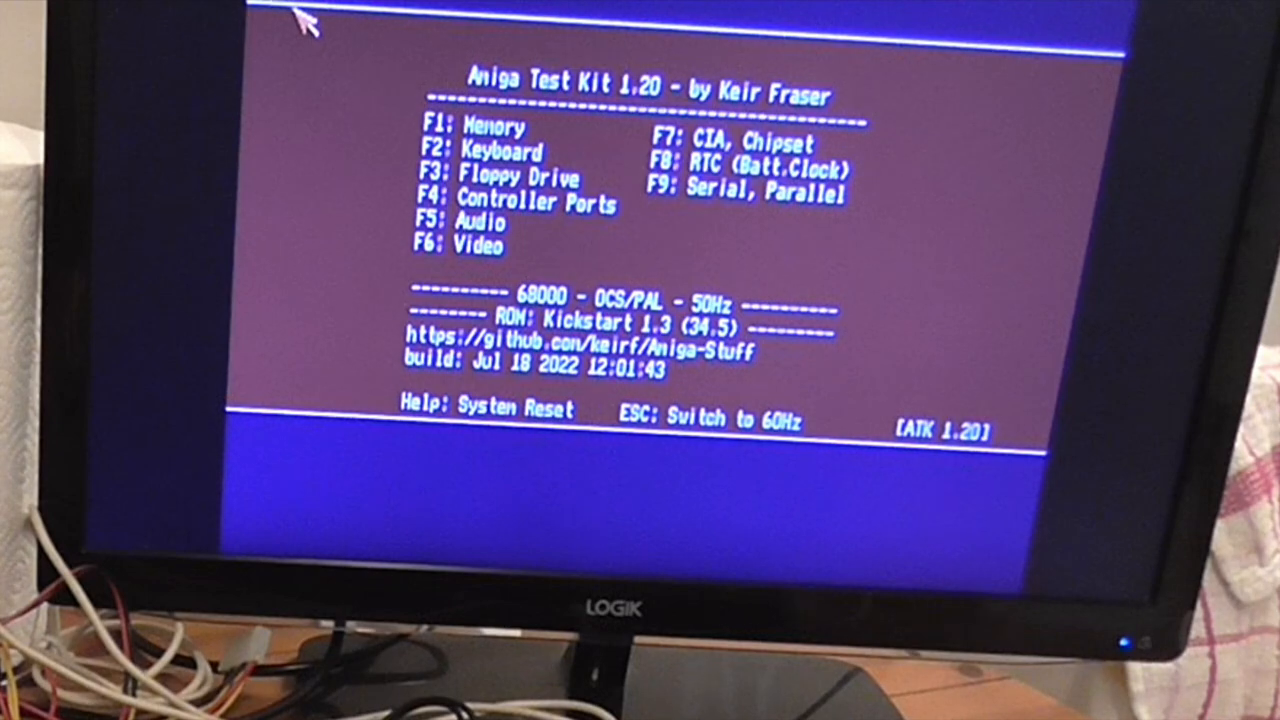
Start Test All Memory twice from the Memory menu, random-filling the detected 1 MB
click(478, 126)
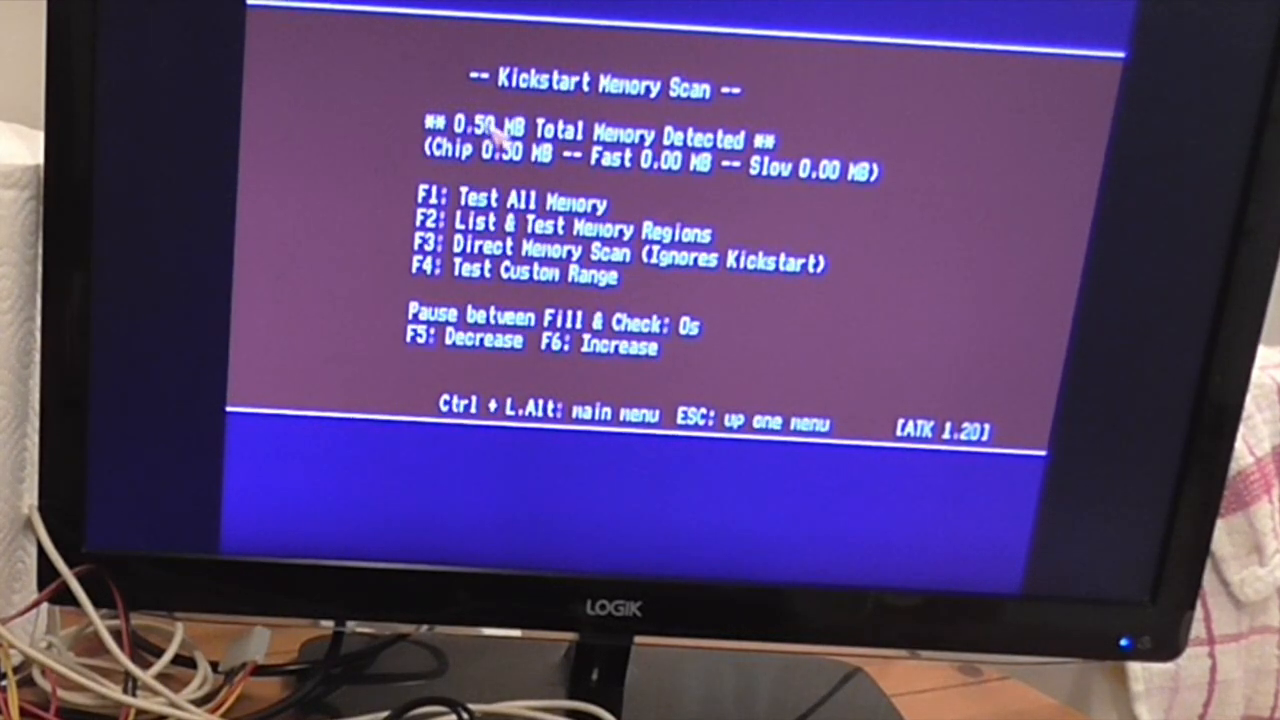
click(510, 202)
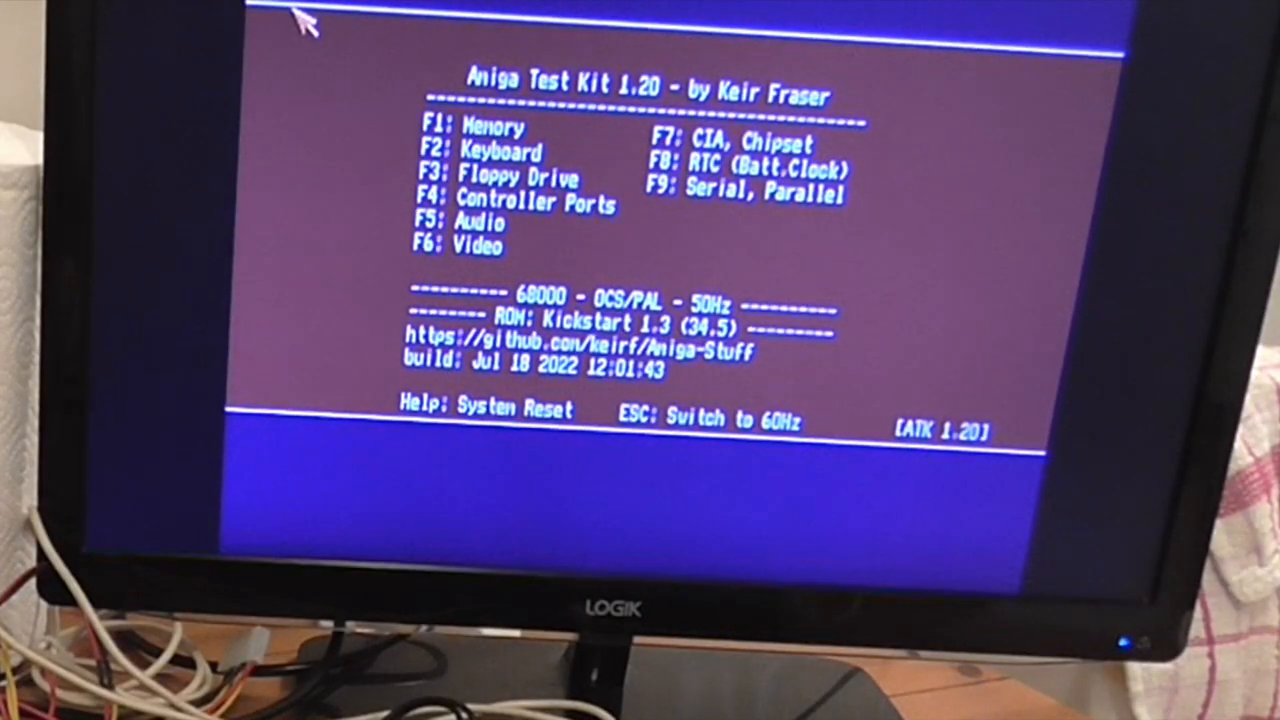
click(470, 130)
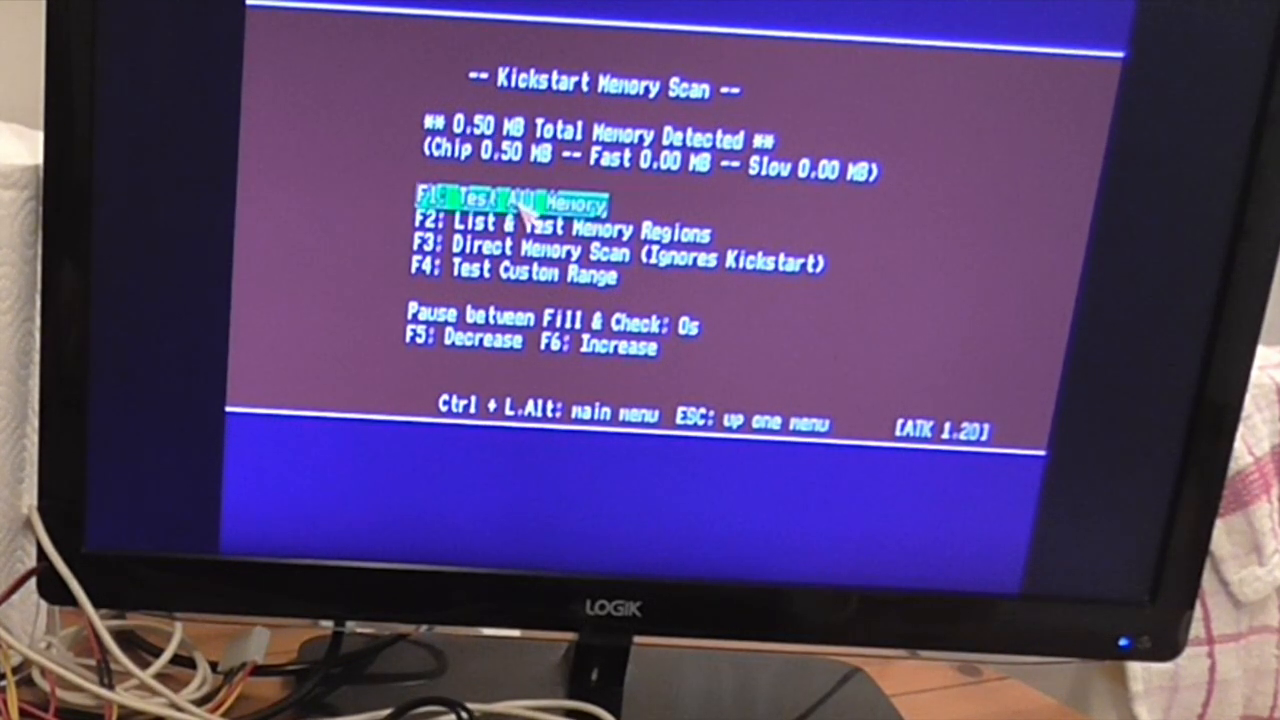
click(520, 205)
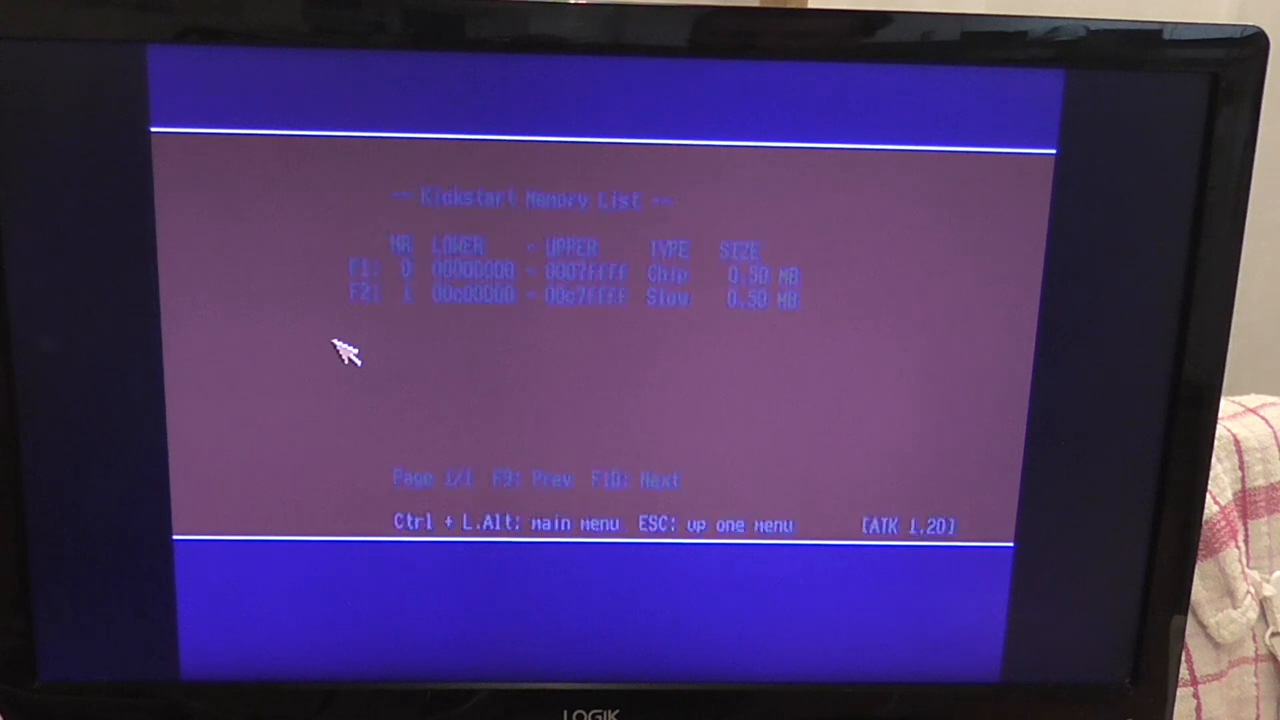
Select the Slow region 00c00000–00c7ffff in the region list and run Test Memory Range
key(Escape)
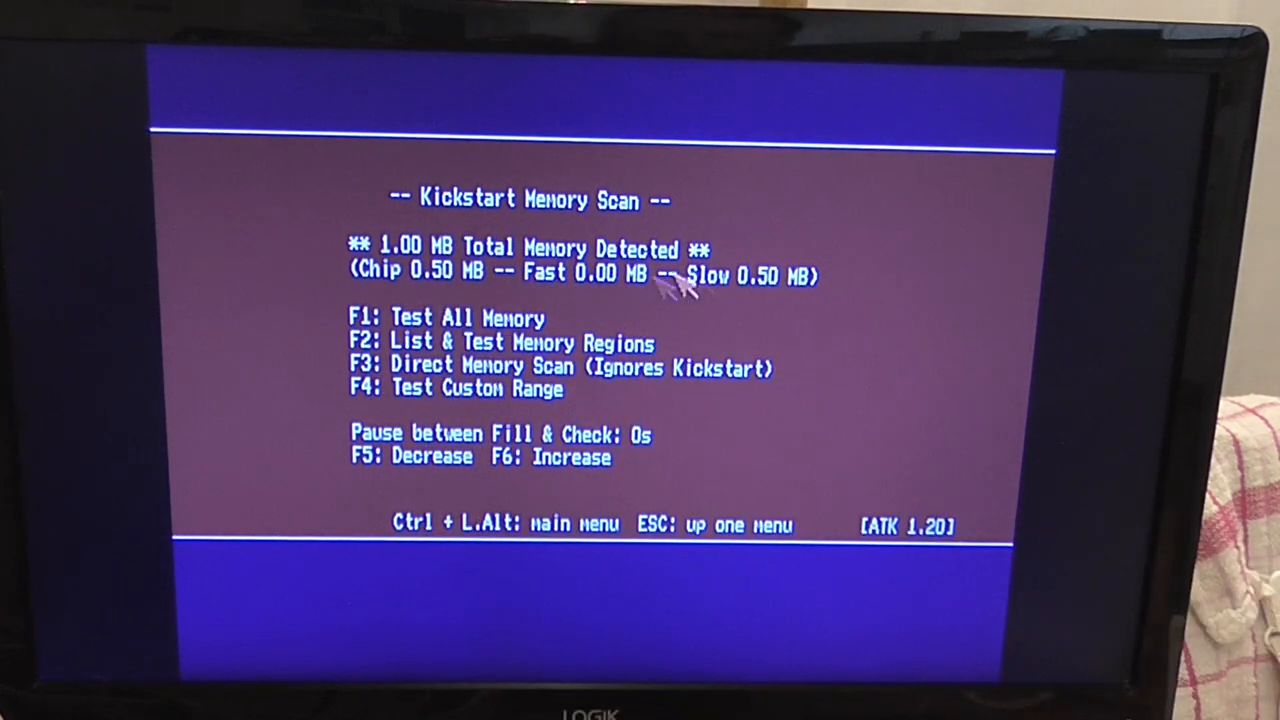
click(520, 343)
key(F1)
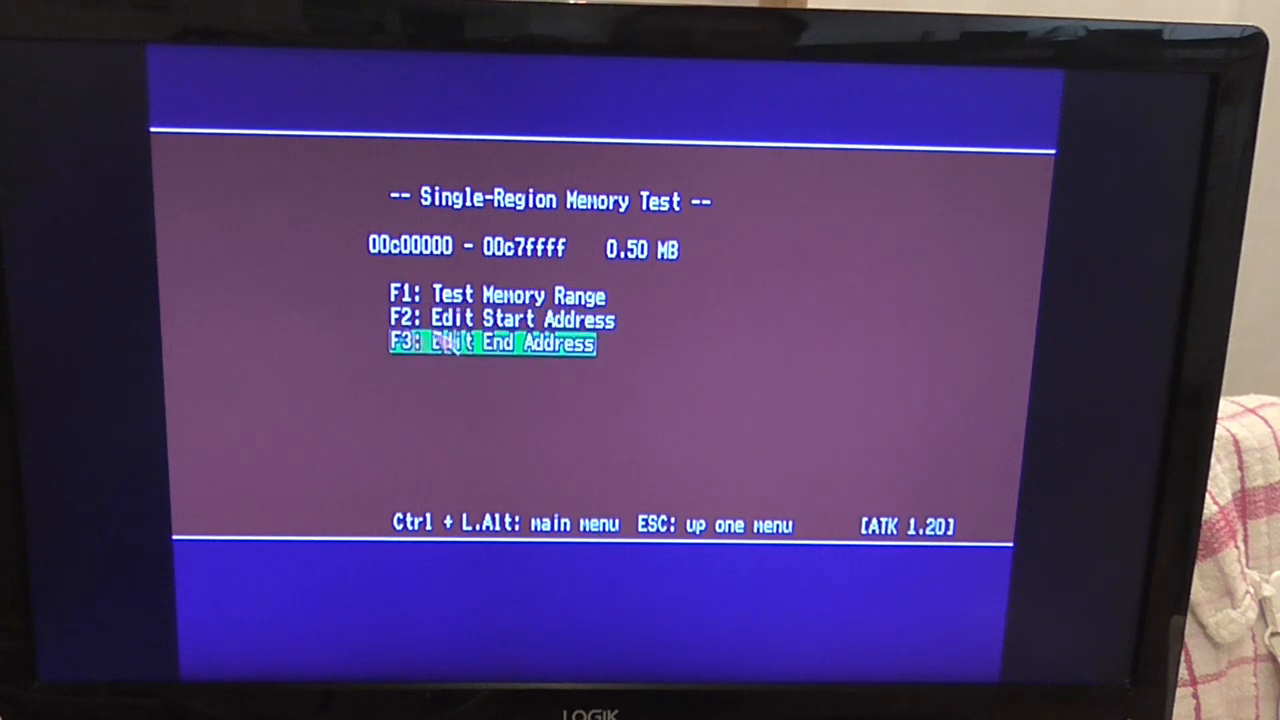